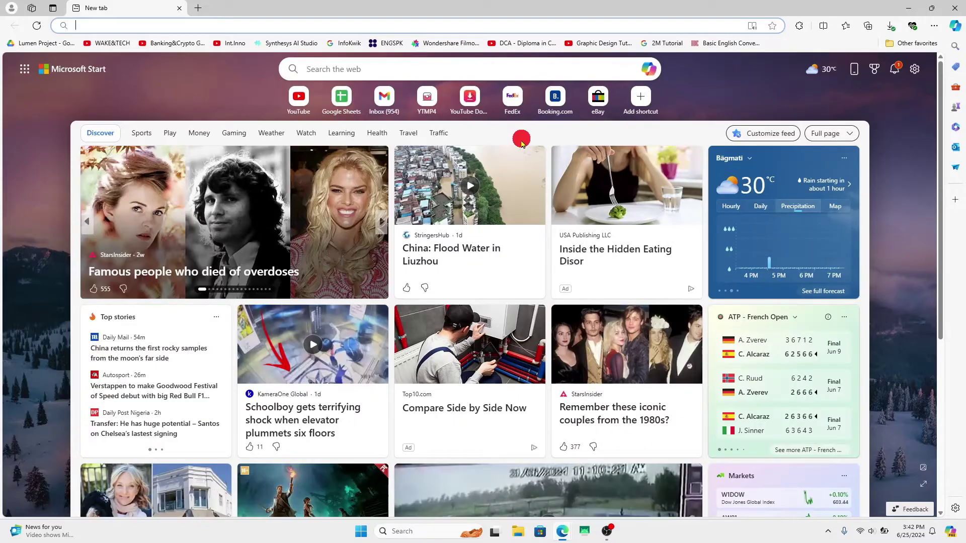
type("pin")
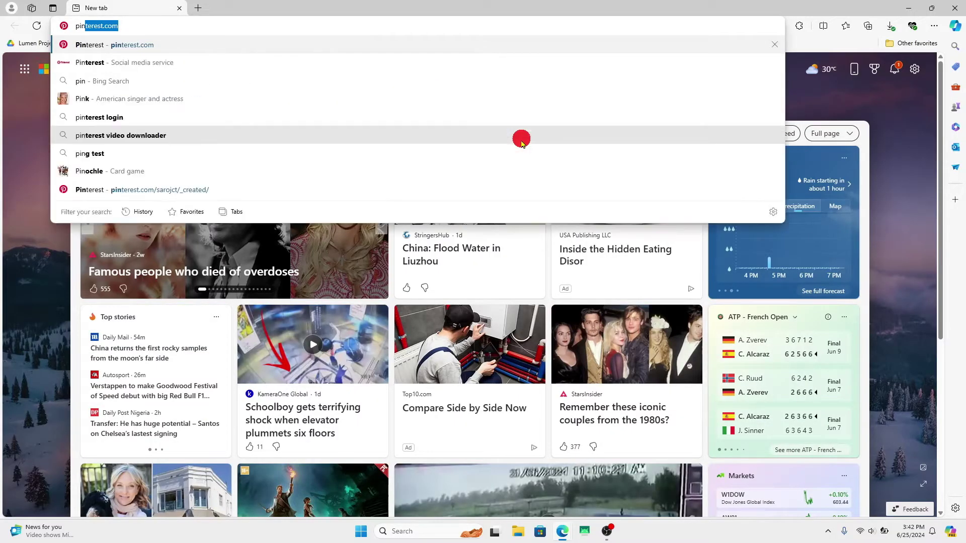
type("terest.com")
Step: Load pinterest.com and wait for the Home feed of pins
key("Return")
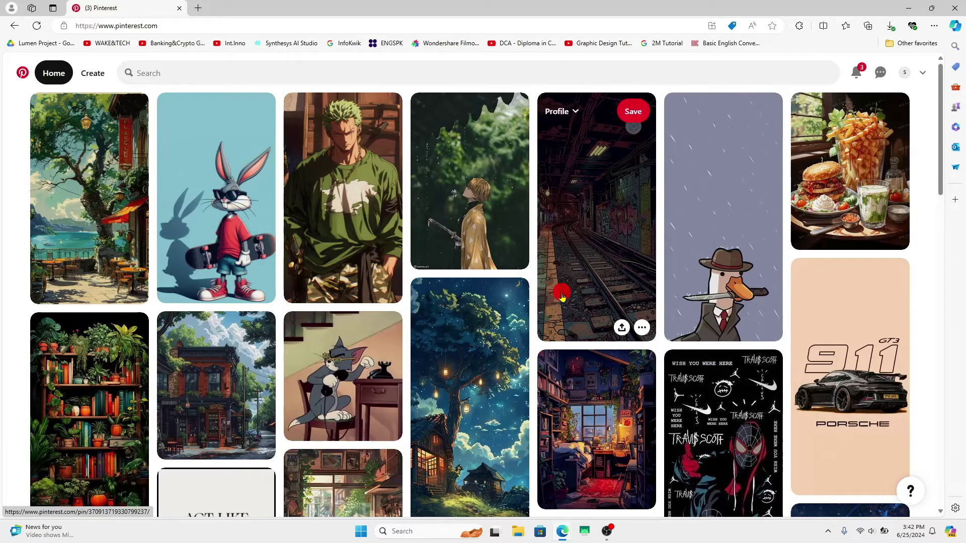
Step: Go to Settings from the account menu and show the Claimed accounts section
left_click(925, 76)
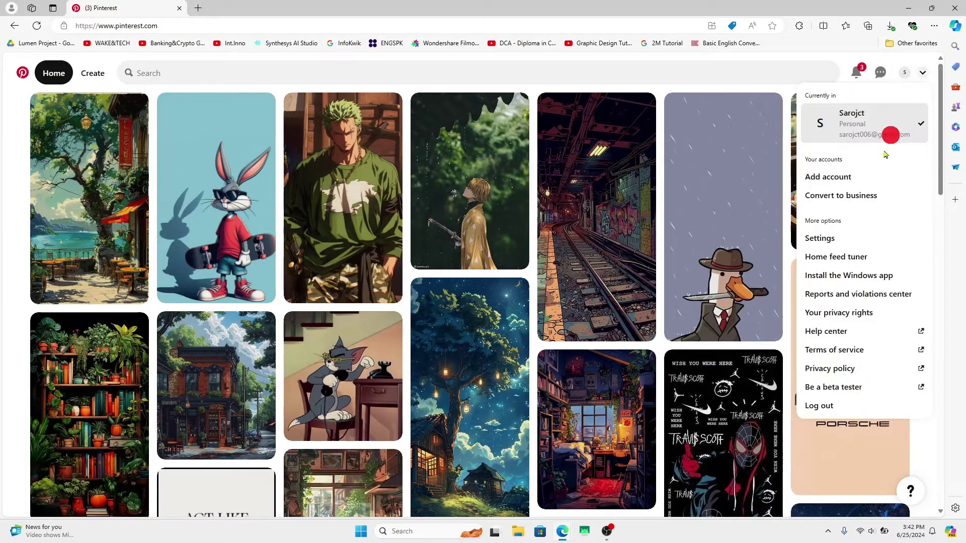
left_click(847, 235)
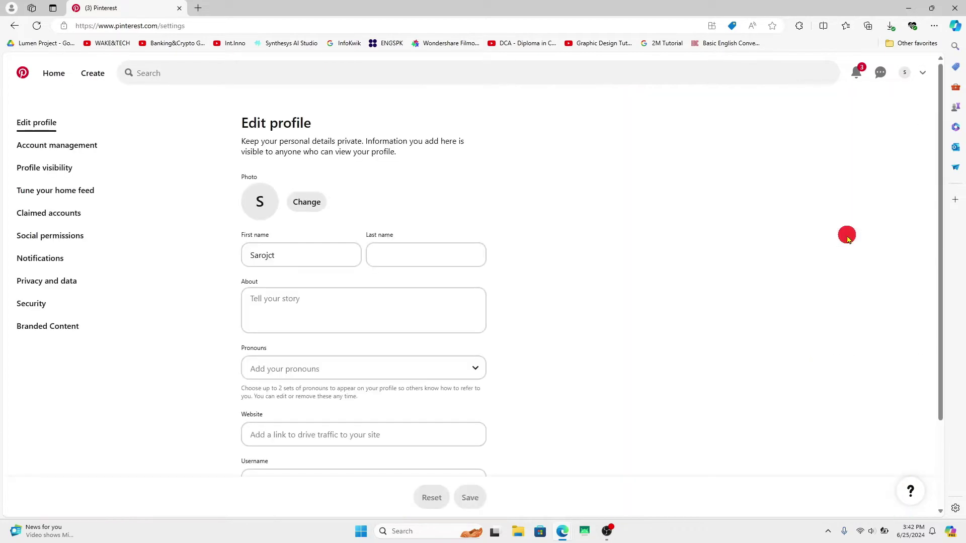
left_click(53, 214)
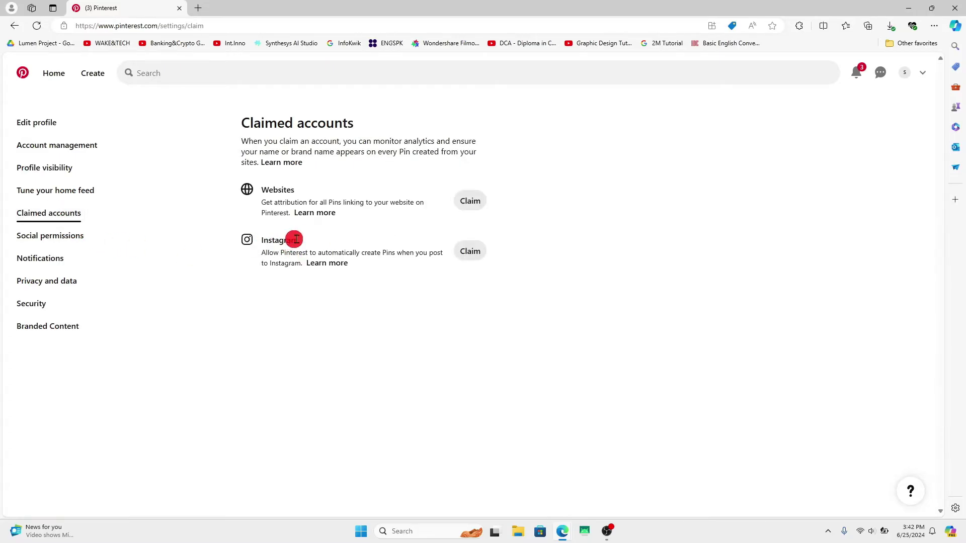
Step: Claim Instagram to bring up its login popup and focus the username field
left_click(471, 254)
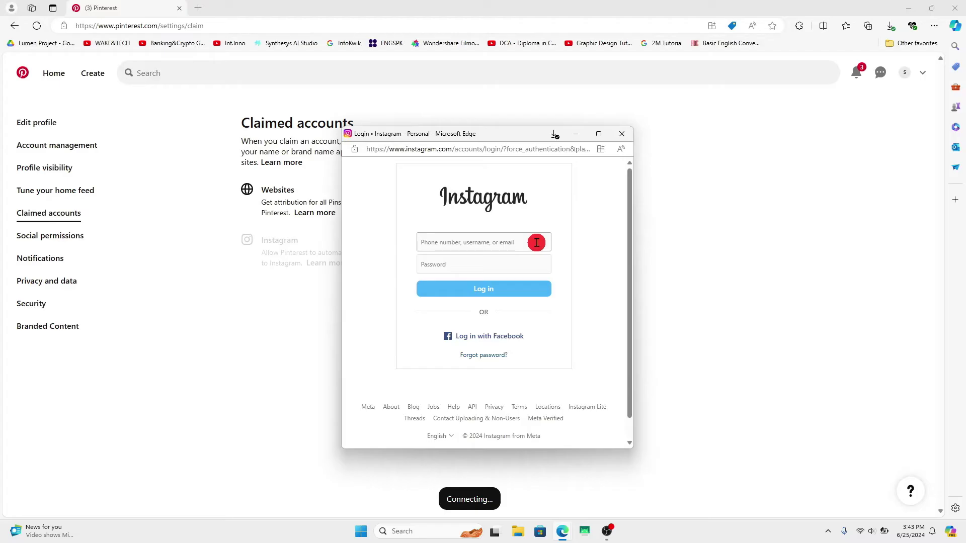
left_click(537, 242)
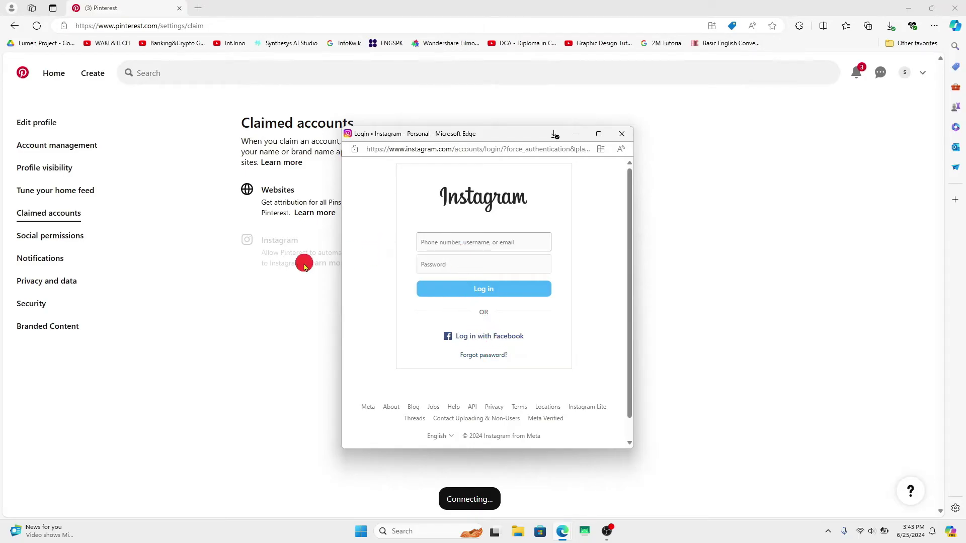
Step: Dismiss the Instagram login popup without signing in
left_click(621, 135)
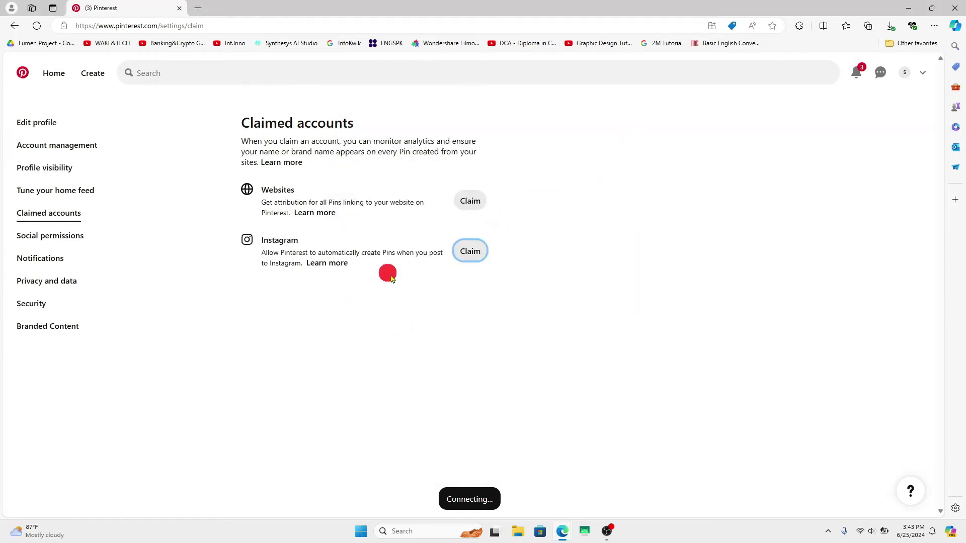
Step: Close the Edge window showing Pinterest's Claimed accounts page
left_click(955, 8)
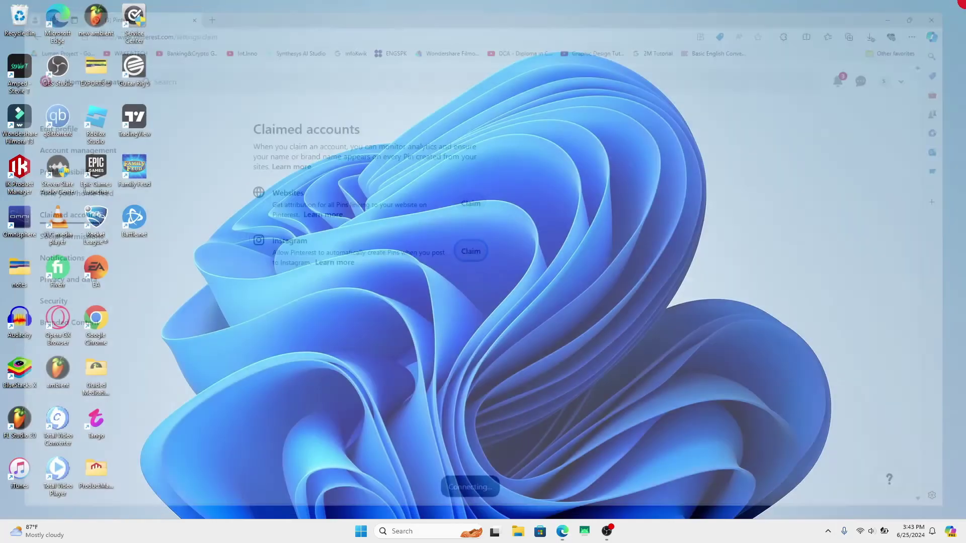